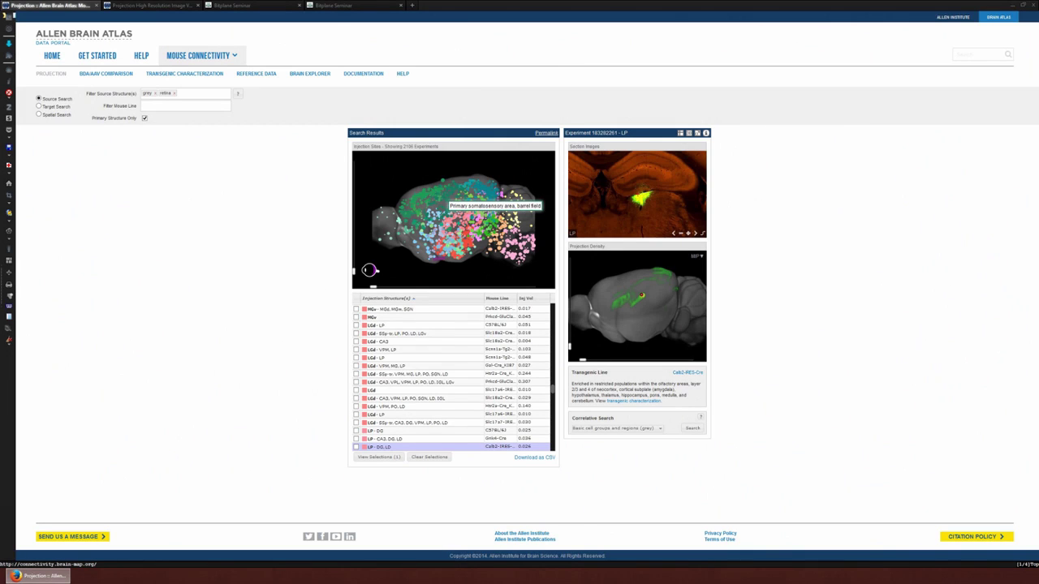
Open the high-resolution section of a primary somatosensory area, barrel field experiment and examine the injection site and surrounding fibres up close
{"action": "left_click", "coordinate": [447, 197]}
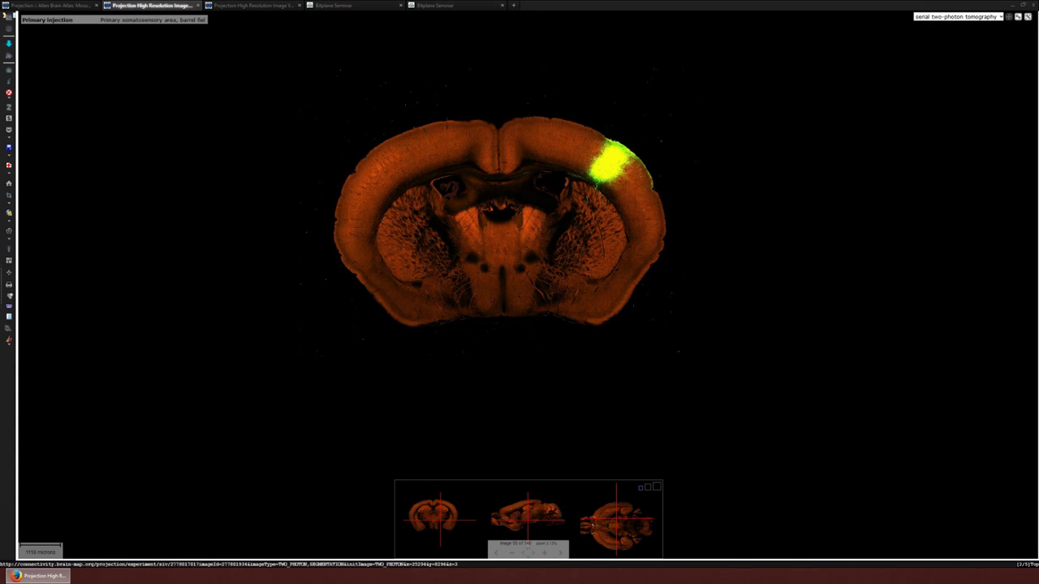
{"action": "scroll", "coordinate": [669, 119], "scroll_direction": "up", "scroll_amount": 3}
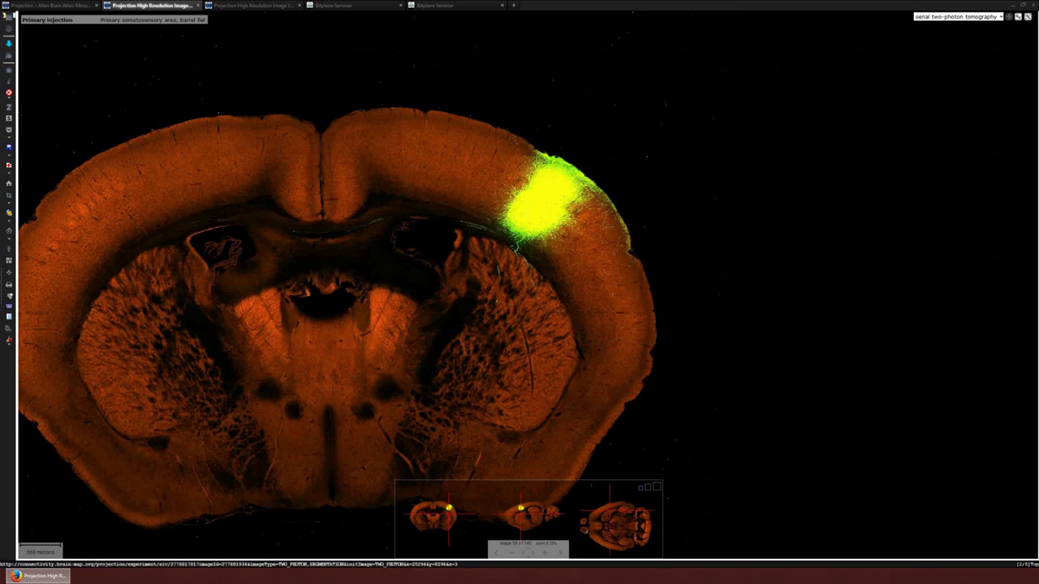
{"action": "scroll", "coordinate": [669, 119], "scroll_direction": "up", "scroll_amount": 3}
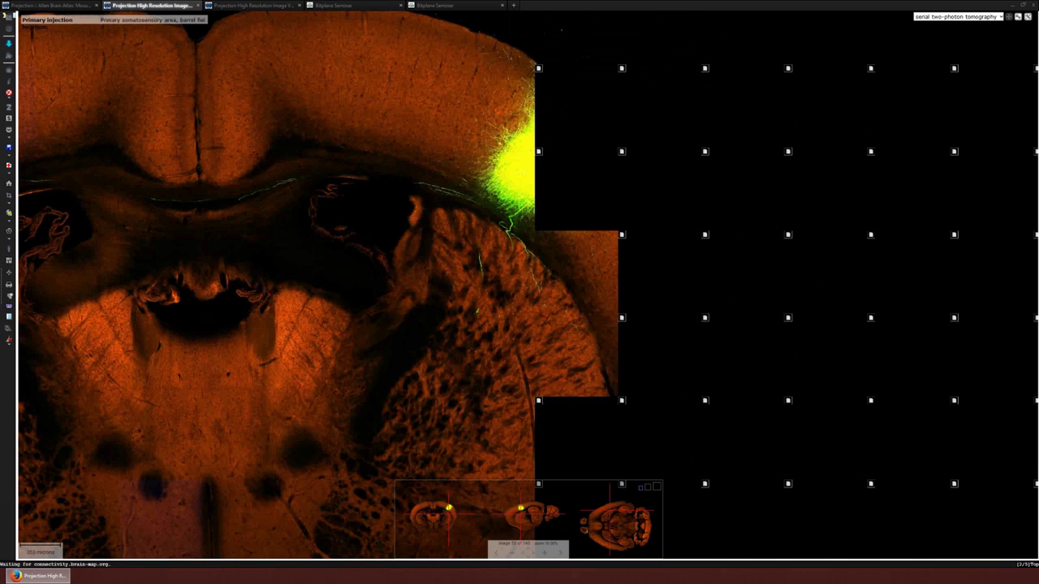
{"action": "scroll", "coordinate": [670, 119], "scroll_direction": "up", "scroll_amount": 2}
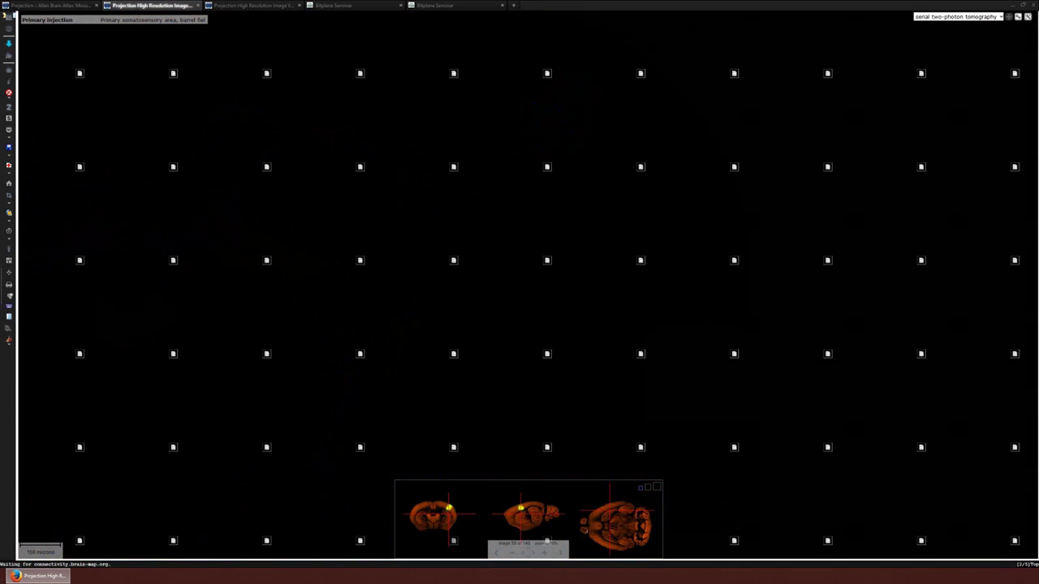
{"action": "scroll", "coordinate": [519, 292], "scroll_direction": "down", "scroll_amount": 1}
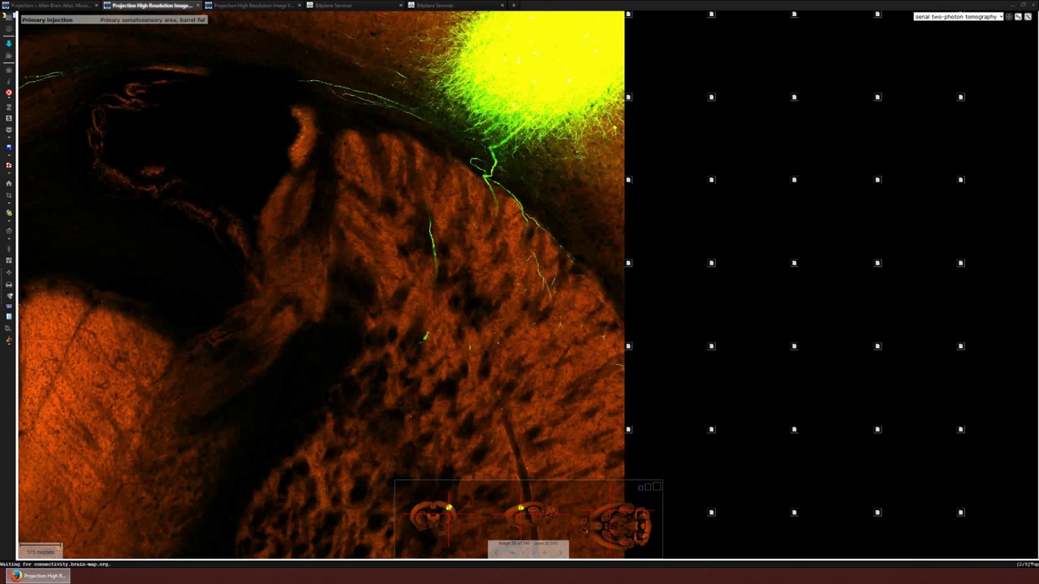
{"action": "scroll", "coordinate": [528, 276], "scroll_direction": "up", "scroll_amount": 2}
{"action": "scroll", "coordinate": [527, 276], "scroll_direction": "up", "scroll_amount": 1}
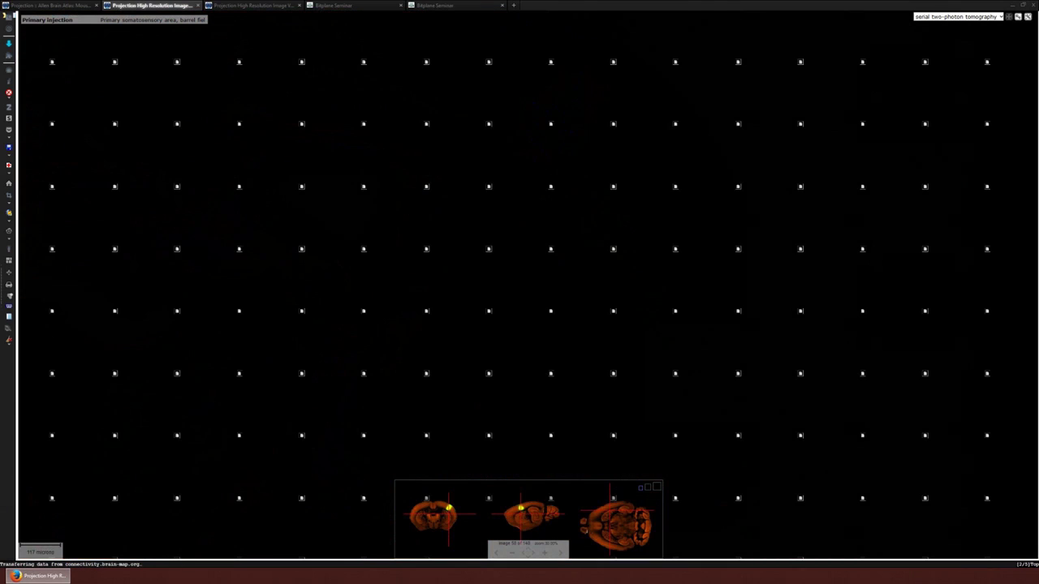
{"action": "scroll", "coordinate": [527, 276], "scroll_direction": "down", "scroll_amount": 1}
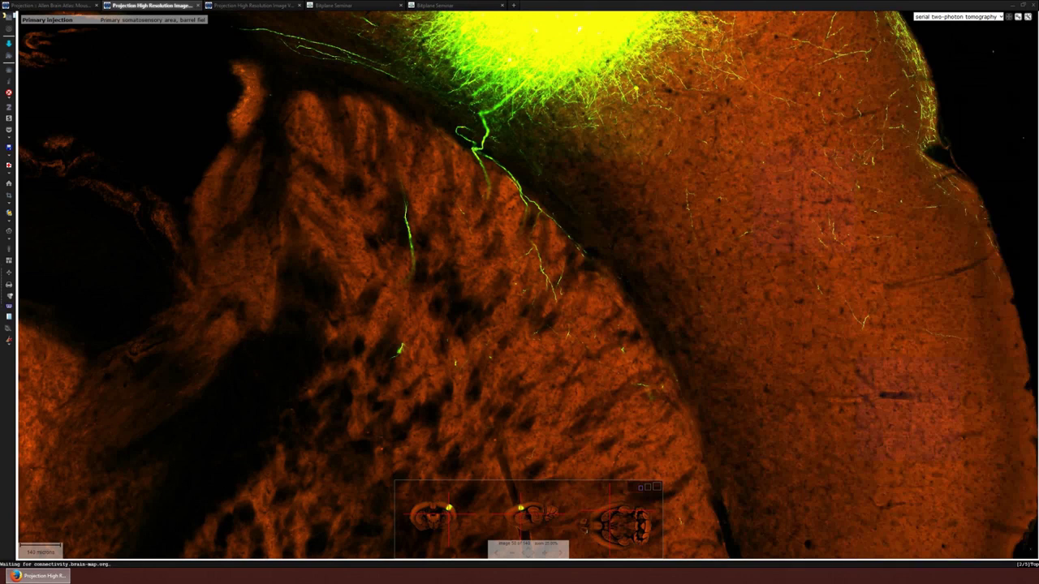
{"action": "scroll", "coordinate": [503, 243], "scroll_direction": "down", "scroll_amount": 2}
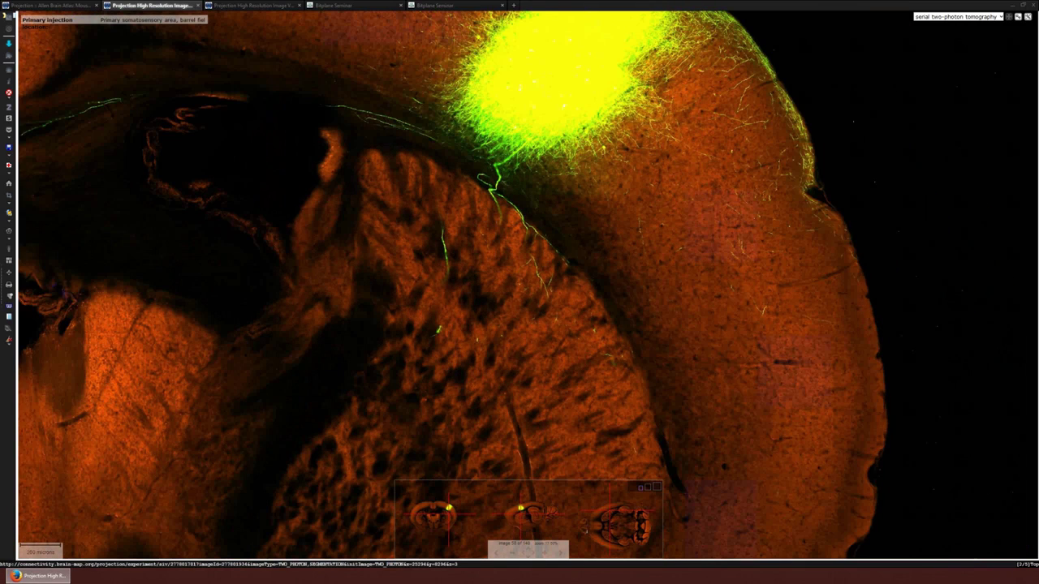
{"action": "scroll", "coordinate": [592, 244], "scroll_direction": "down", "scroll_amount": 1}
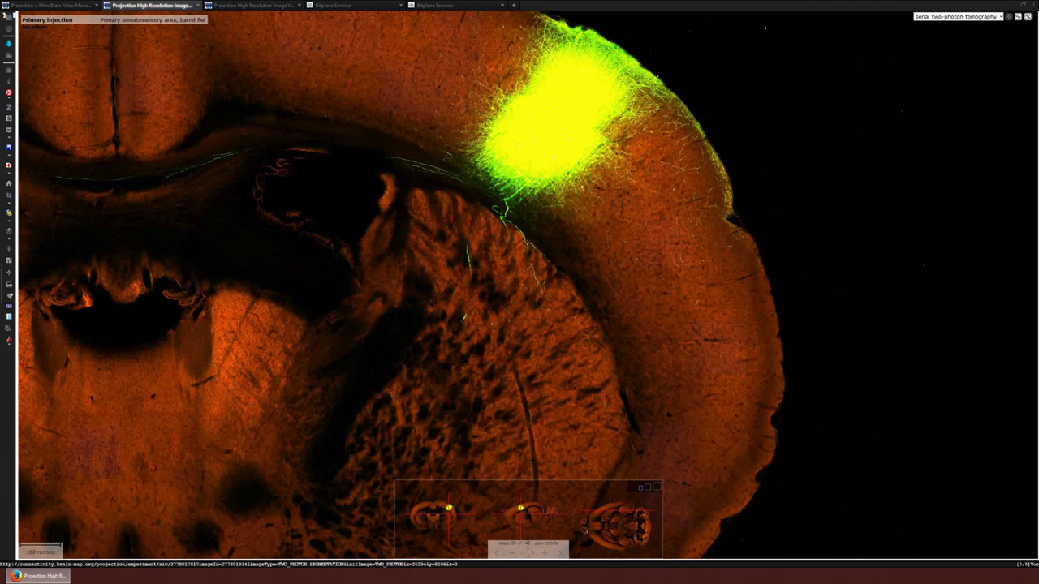
{"action": "scroll", "coordinate": [535, 215], "scroll_direction": "down", "scroll_amount": 1}
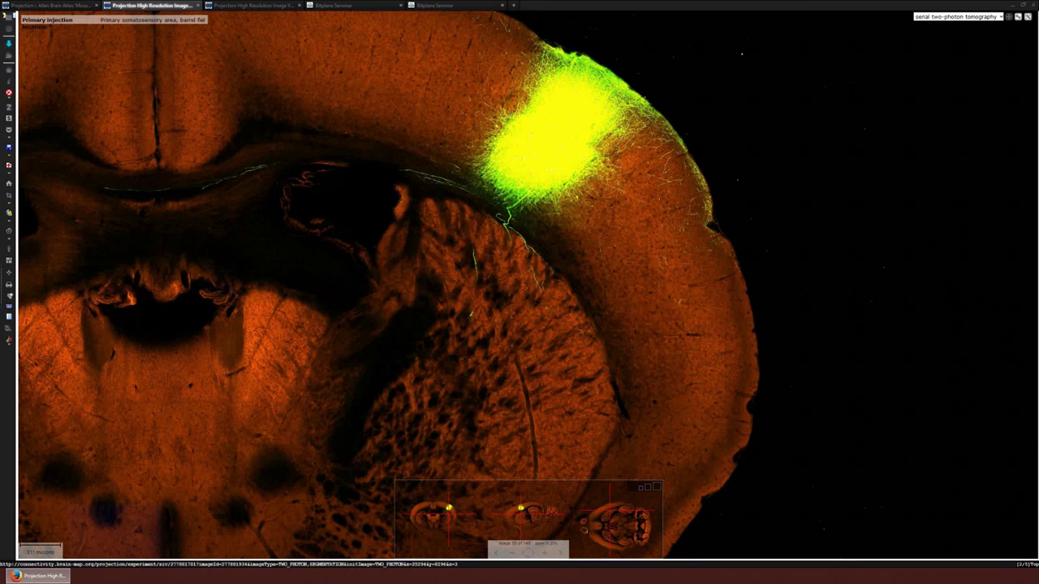
{"action": "scroll", "coordinate": [511, 264], "scroll_direction": "down", "scroll_amount": 1}
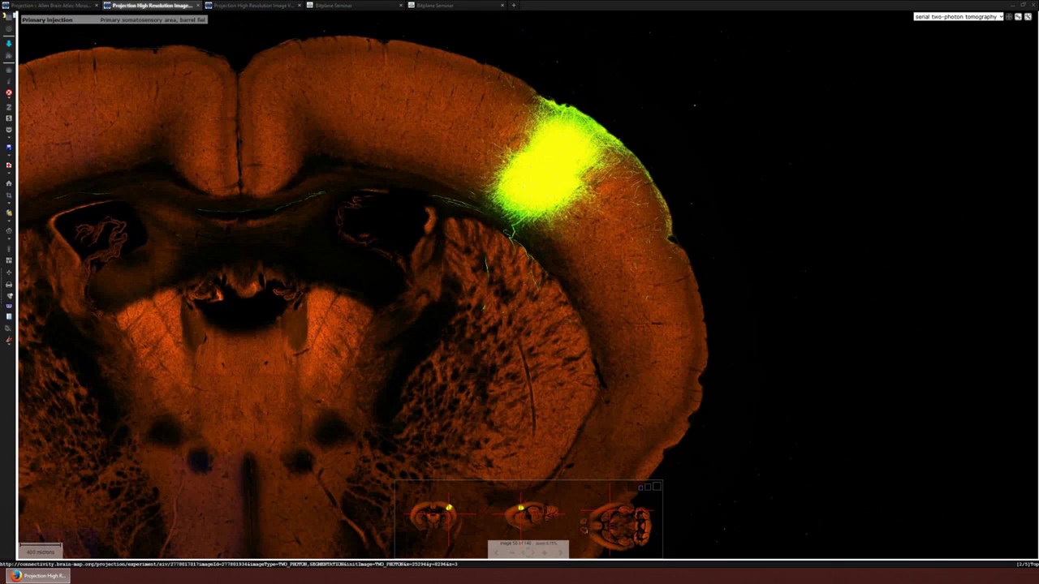
Switch to VLC media player to show the brain vasculature video, and bring up the pericytes title slide in PowerPoint
{"action": "key", "text": "super+Down"}
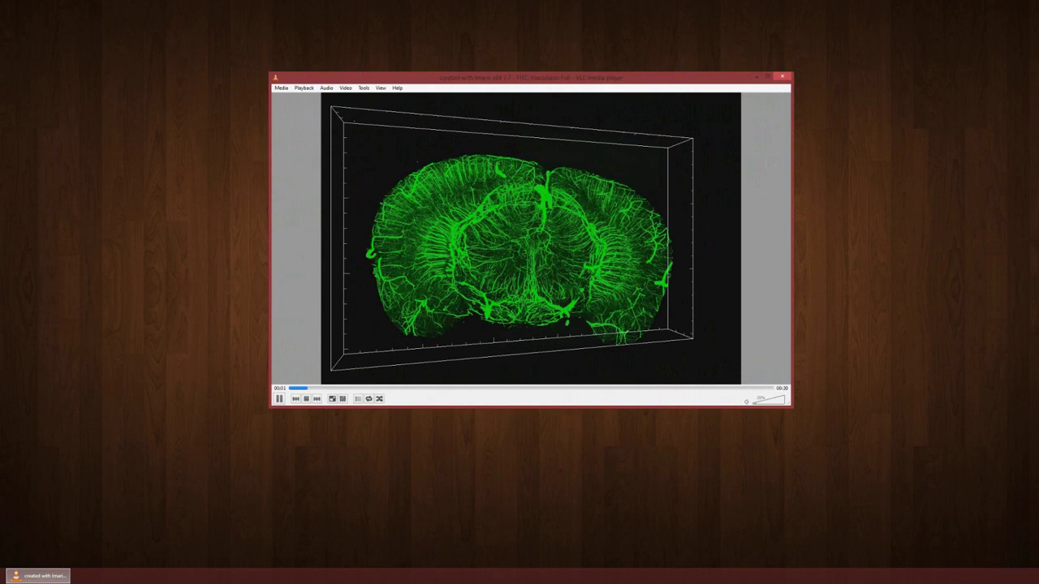
{"action": "key", "text": "super+Up"}
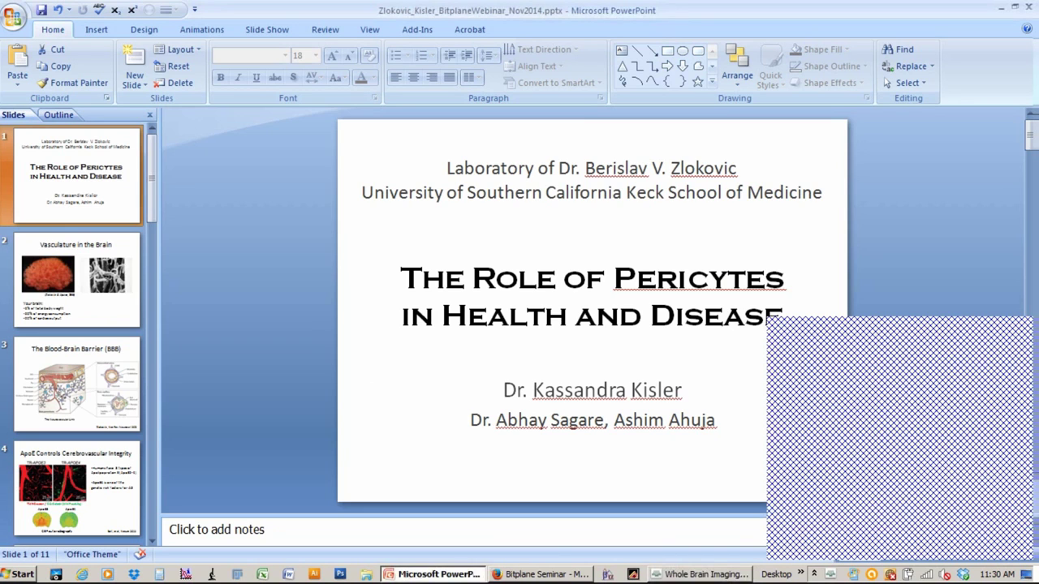
{"action": "key", "text": "alt+Tab"}
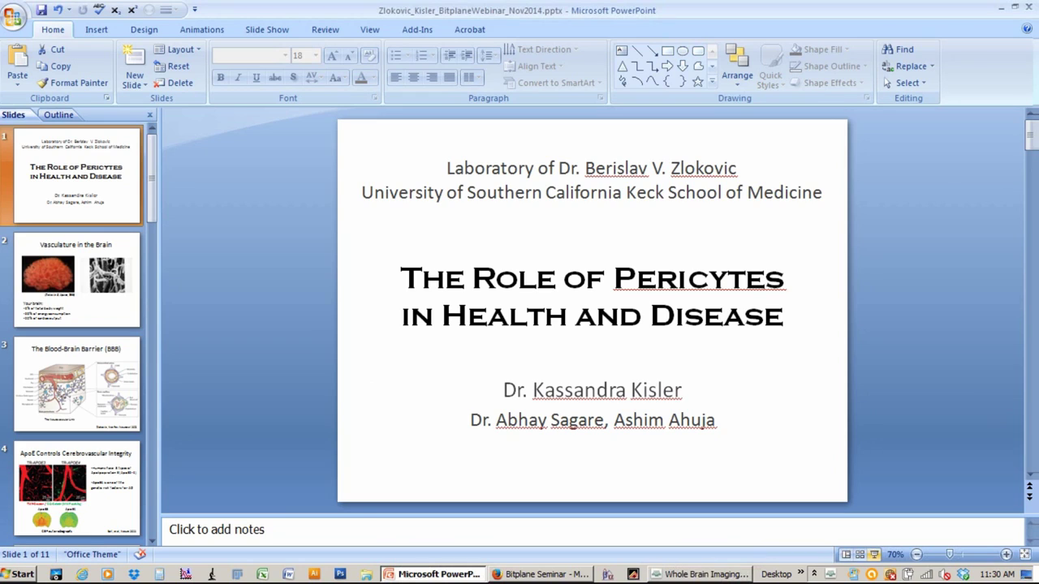
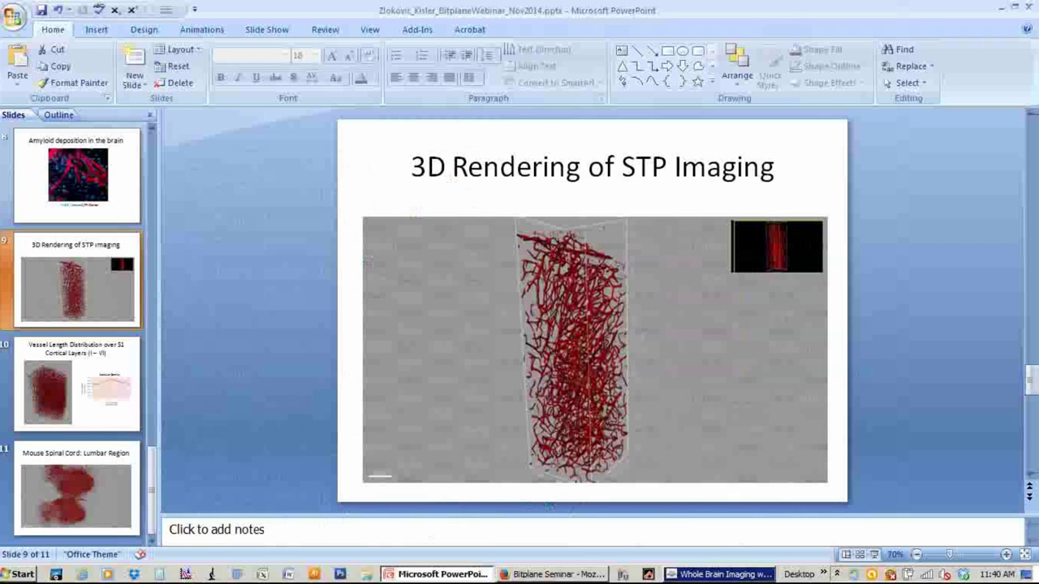
Switch from the PowerPoint presentation to the Adobe Connect meeting to check the screen sharing status and chat
{"action": "key", "text": "alt+Tab"}
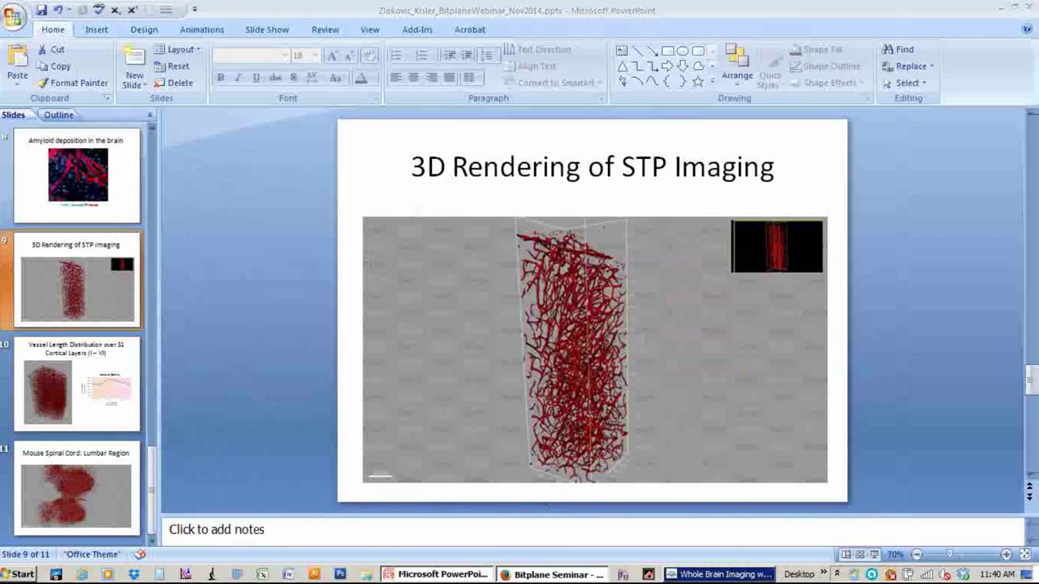
{"action": "key", "text": "alt+Tab"}
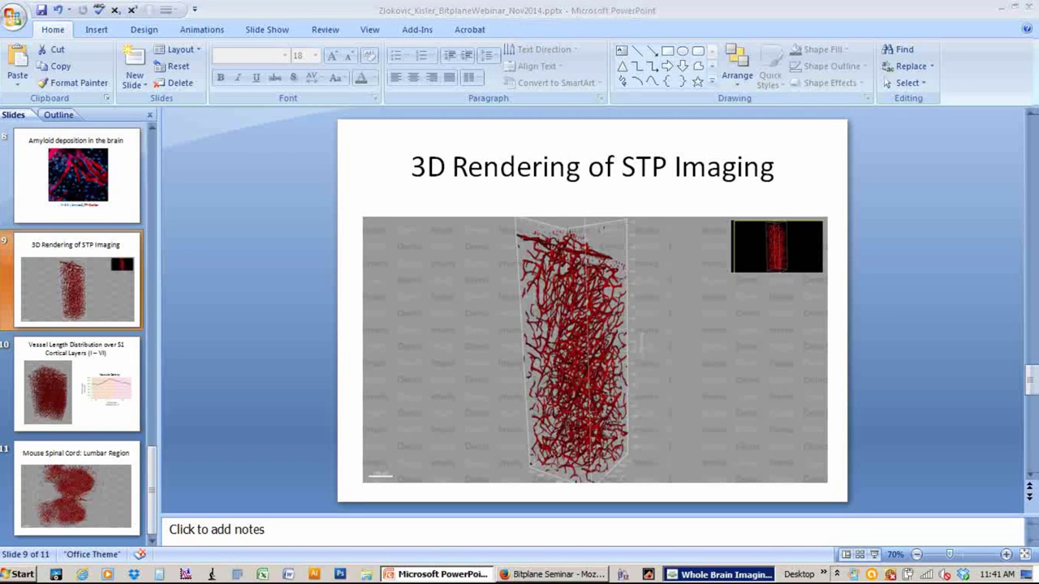
{"action": "key", "text": "alt+Tab"}
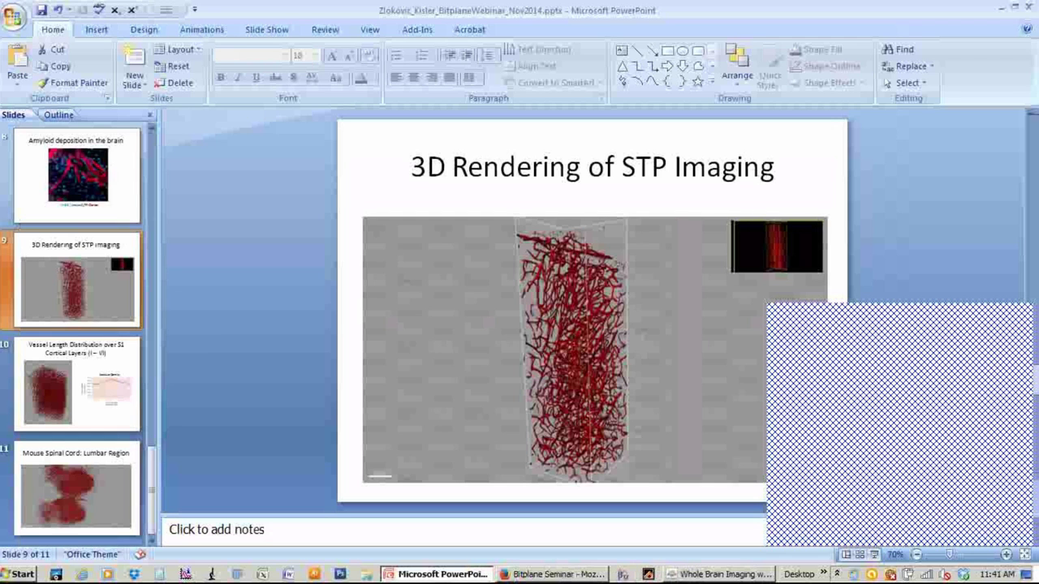
{"action": "key", "text": "alt+Tab"}
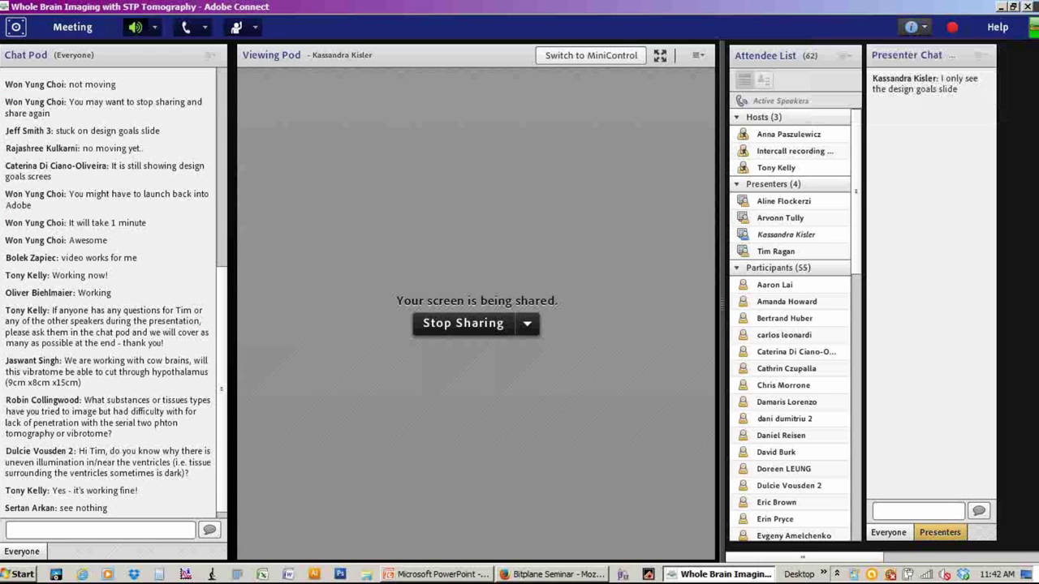
{"action": "mouse_move", "coordinate": [552, 574]}
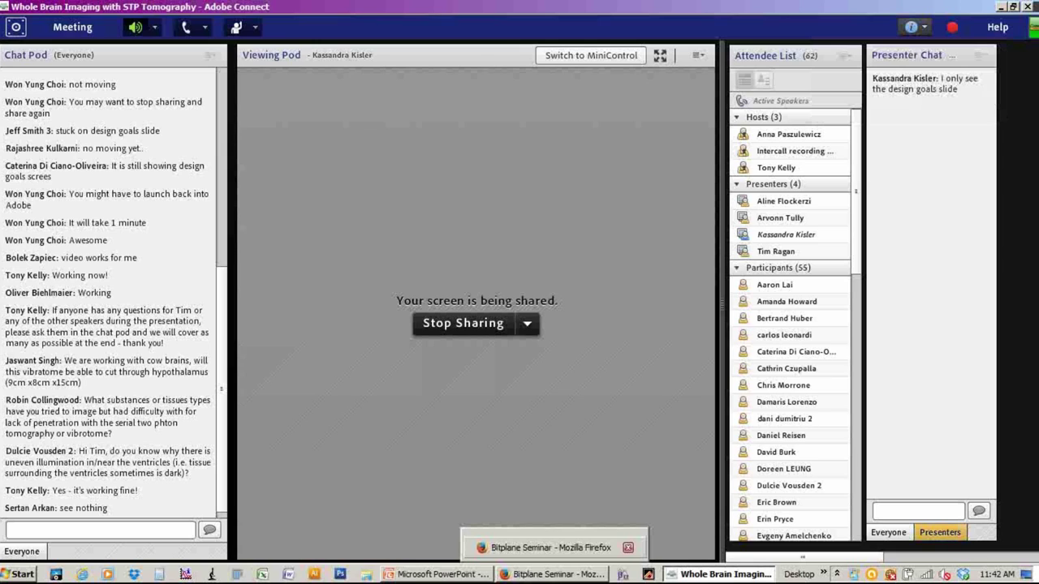
{"action": "mouse_move", "coordinate": [442, 573]}
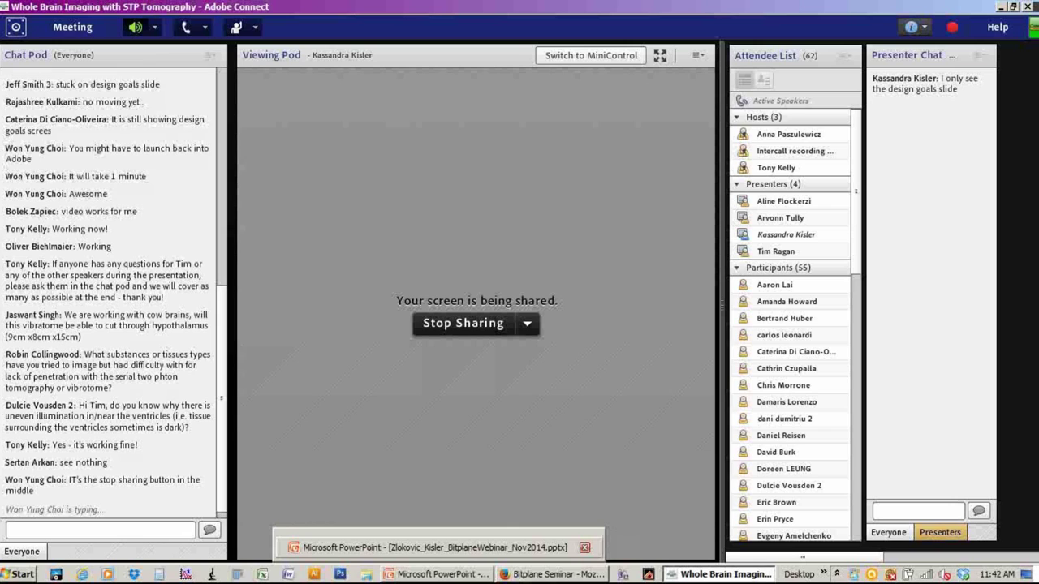
{"action": "left_click", "coordinate": [442, 574]}
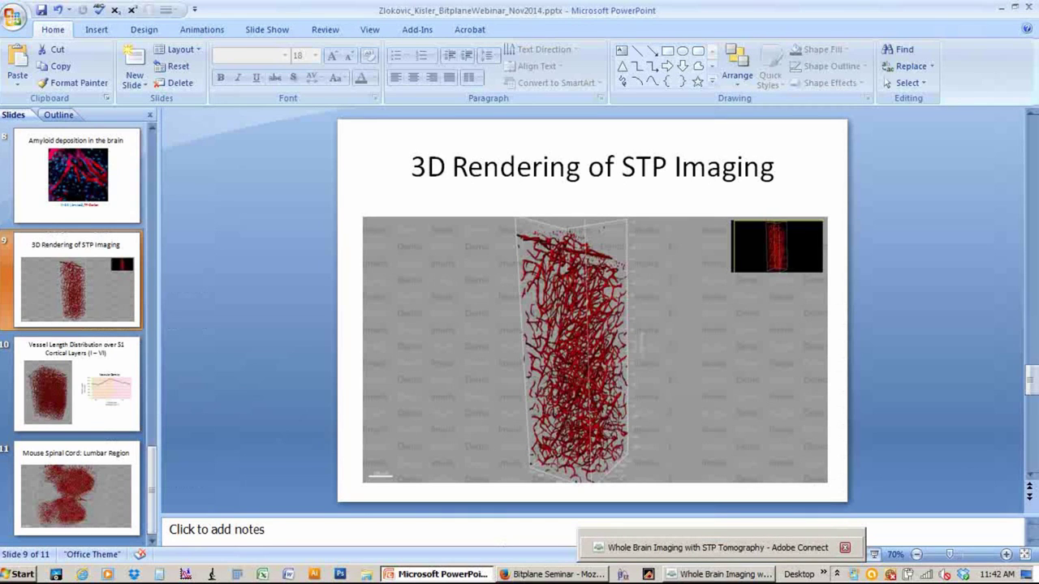
{"action": "key", "text": "alt+Tab"}
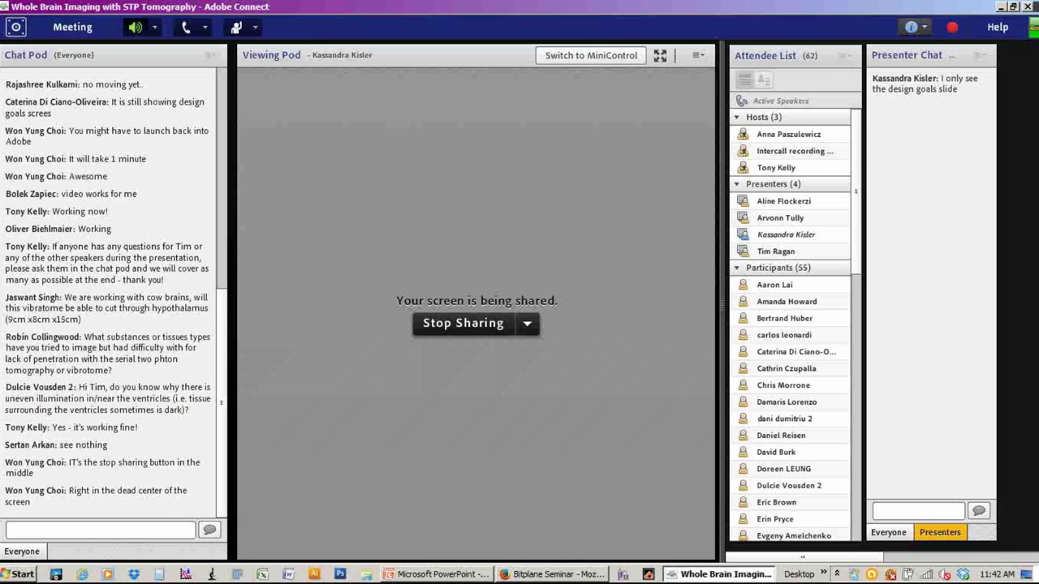
Switch to Imaris and examine the FITC-Vasculator-Full.ims brain vasculature volume up close in the Surpass view
{"action": "key", "text": "alt+Tab"}
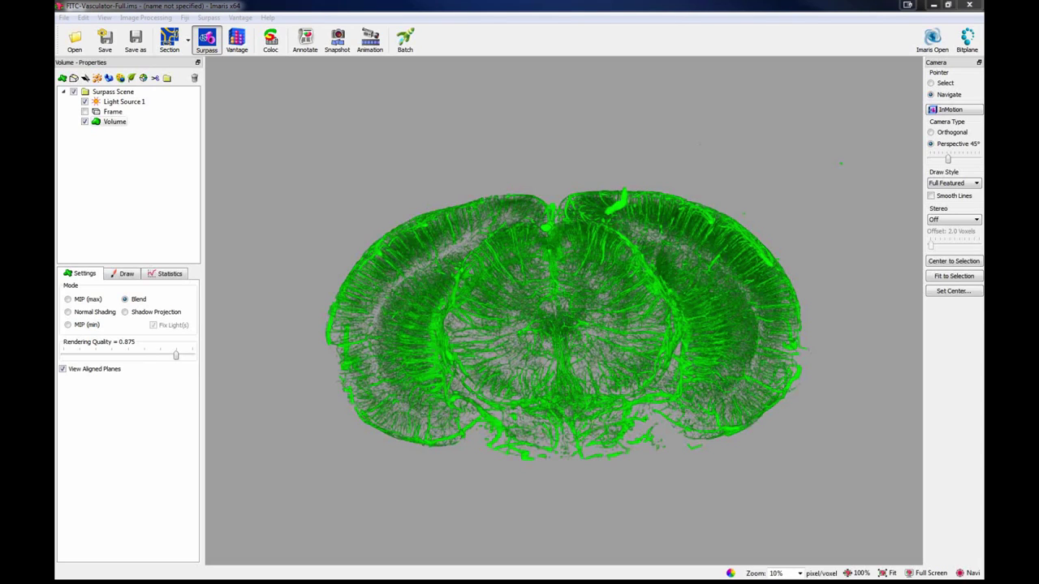
{"action": "scroll", "coordinate": [565, 325], "scroll_direction": "up", "scroll_amount": 2}
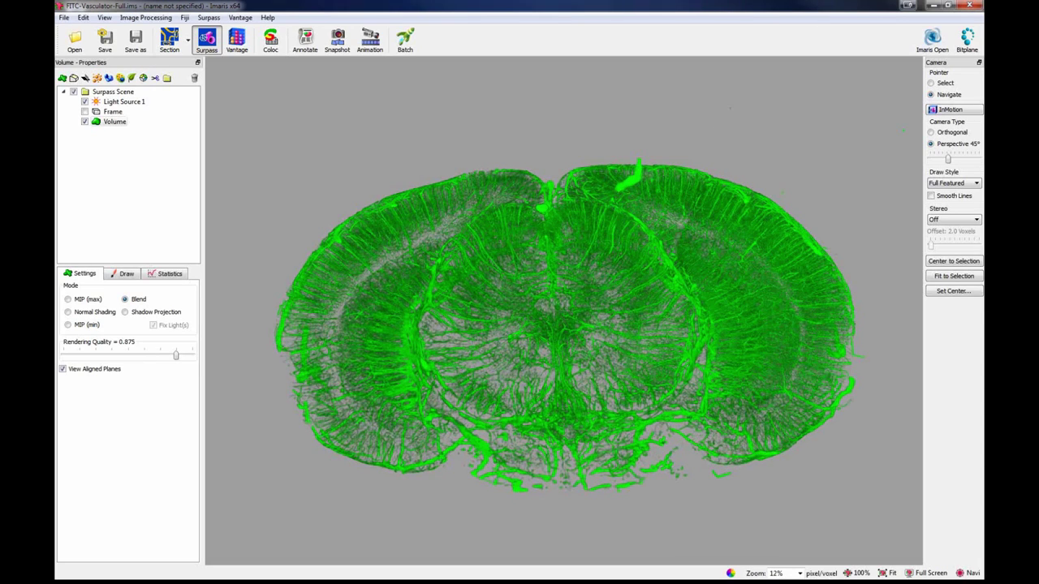
{"action": "scroll", "coordinate": [565, 325], "scroll_direction": "up", "scroll_amount": 1}
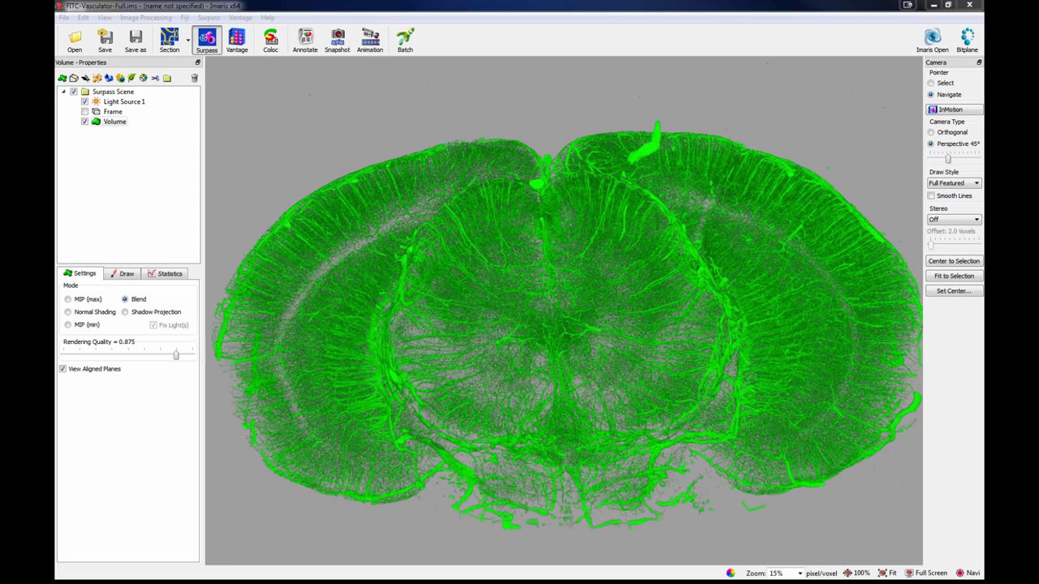
Look over the file commands and recent files, and check the dataset's image size and voxel size in its geometry properties
{"action": "key", "text": "alt+f"}
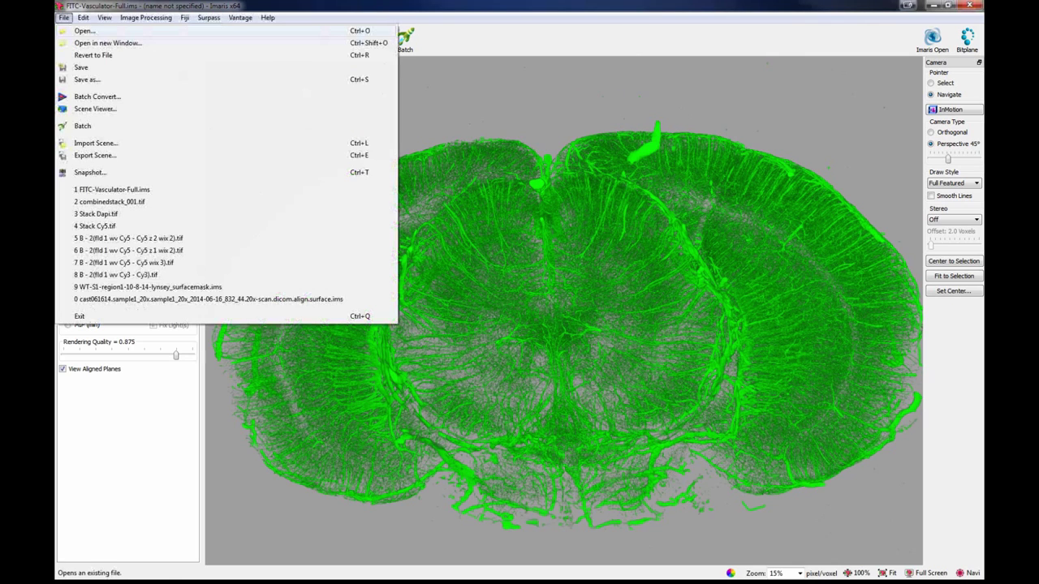
{"action": "key", "text": "1"}
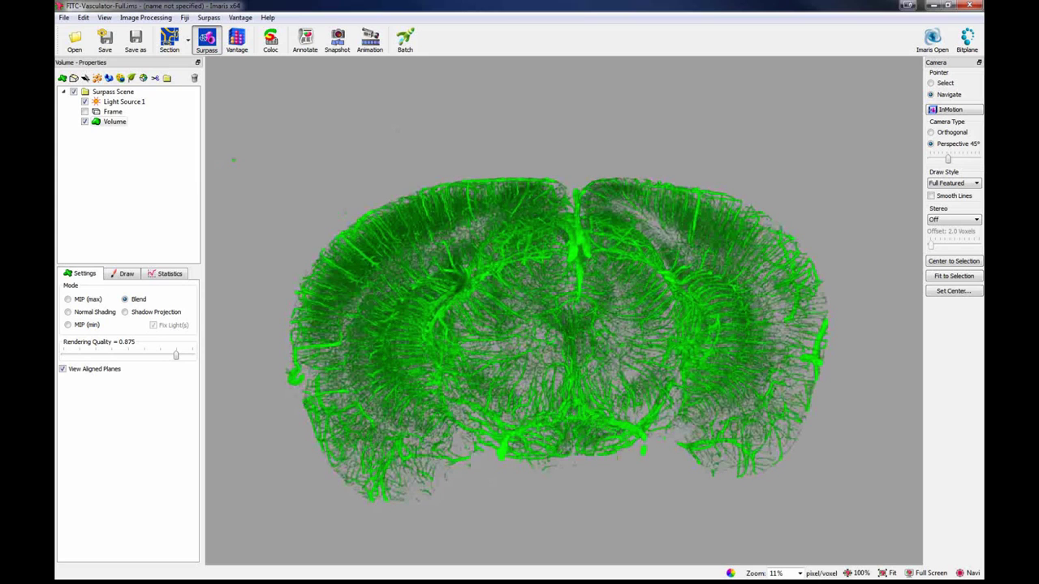
{"action": "key", "text": "ctrl+i"}
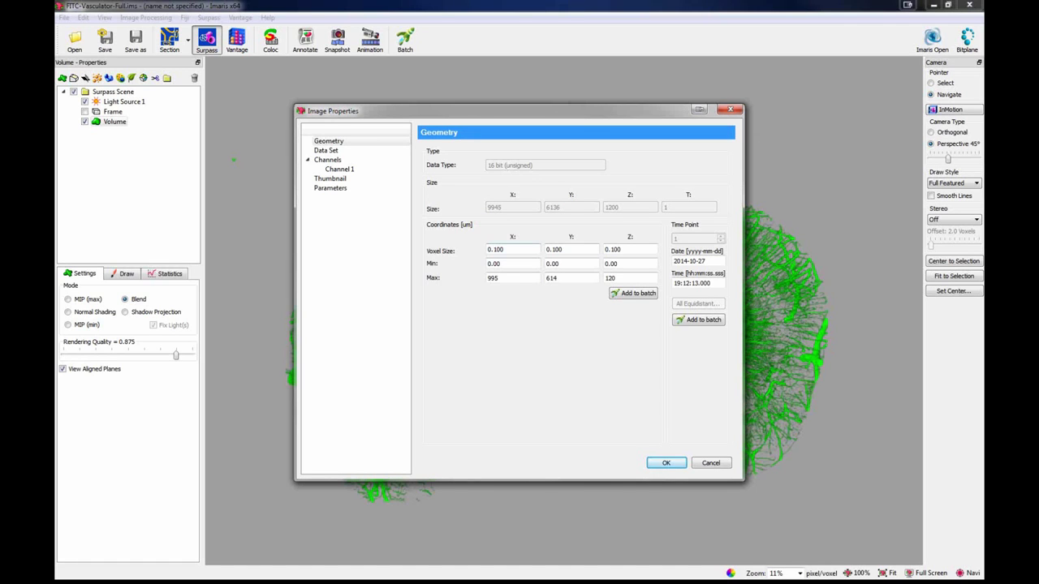
{"action": "key", "text": "Return"}
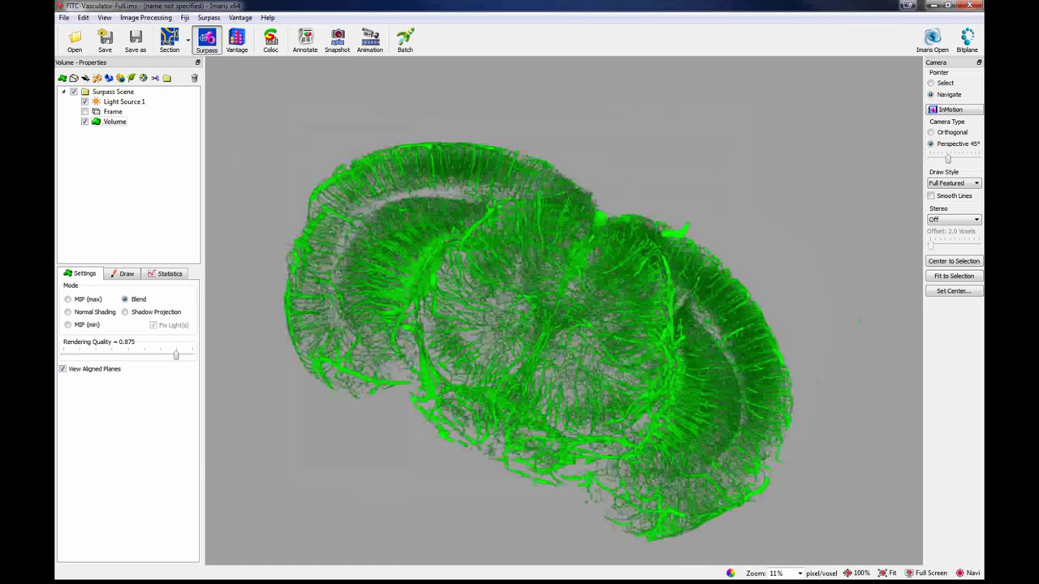
Show the vasculature in Section view and move the crosshair through the slices to about 491, 310, 60 µm
{"action": "left_click", "coordinate": [169, 40]}
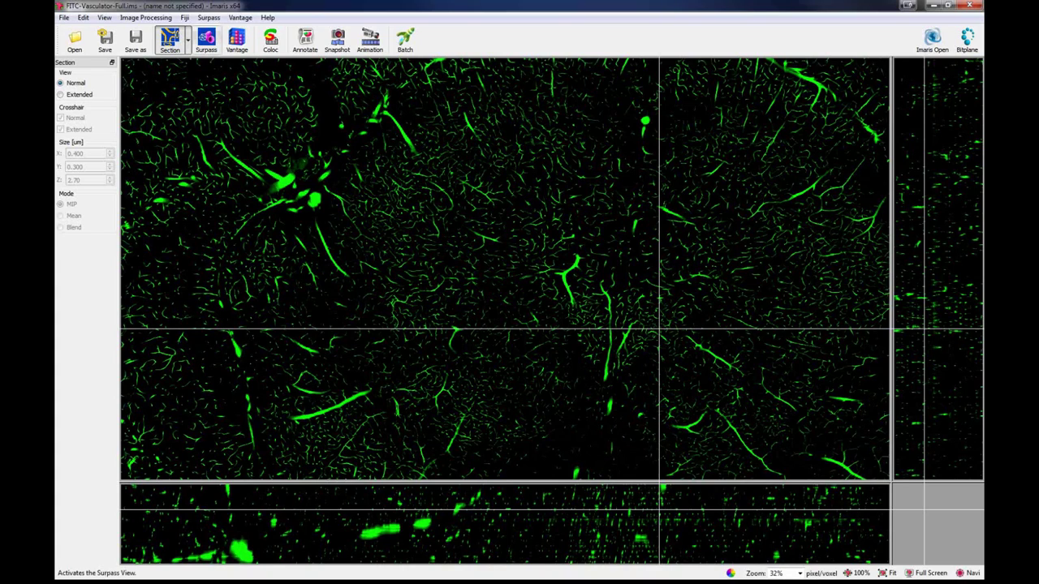
{"action": "scroll", "coordinate": [505, 268], "scroll_direction": "up", "scroll_amount": 5}
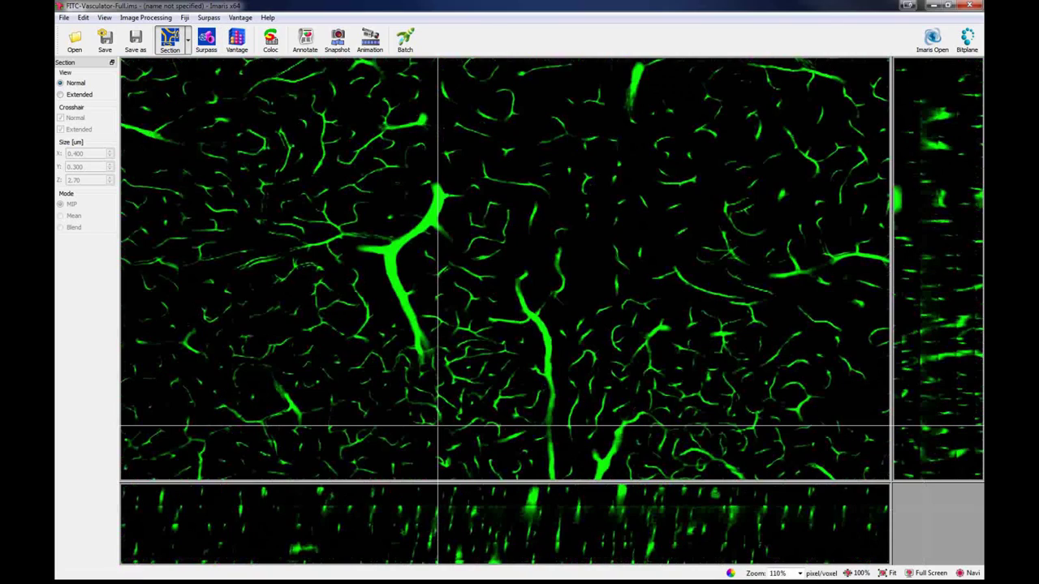
{"action": "left_click", "coordinate": [479, 512]}
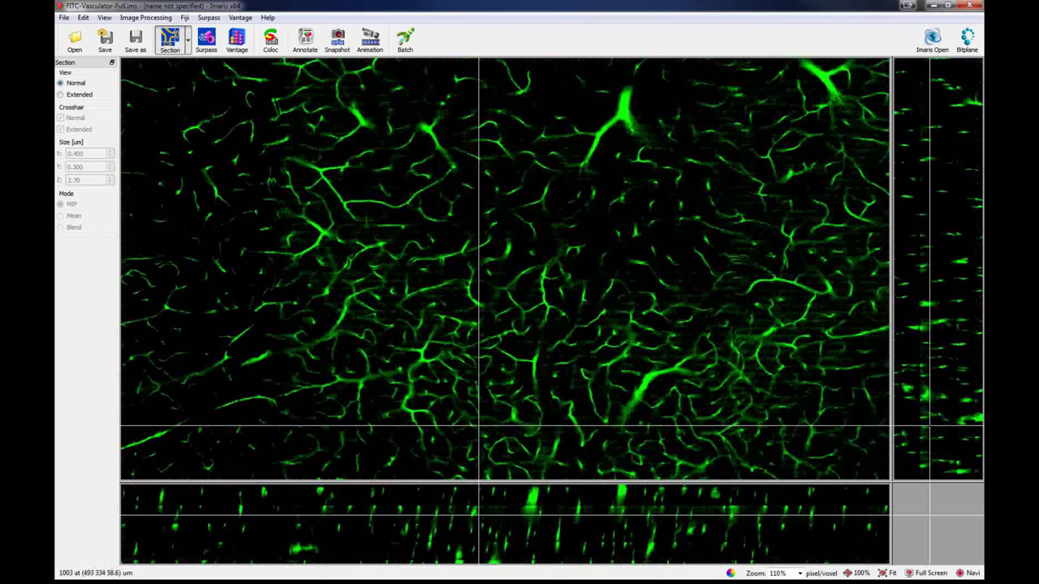
{"action": "mouse_move", "coordinate": [479, 512]}
{"action": "left_mouse_down"}
{"action": "mouse_move", "coordinate": [473, 519]}
{"action": "mouse_move", "coordinate": [483, 519]}
{"action": "left_mouse_up"}
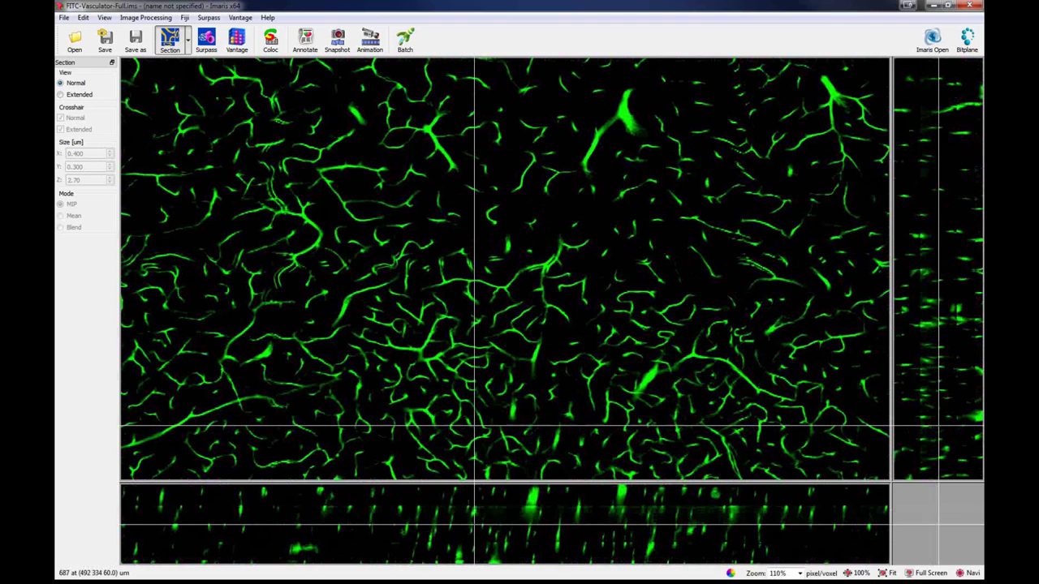
{"action": "left_click", "coordinate": [464, 284]}
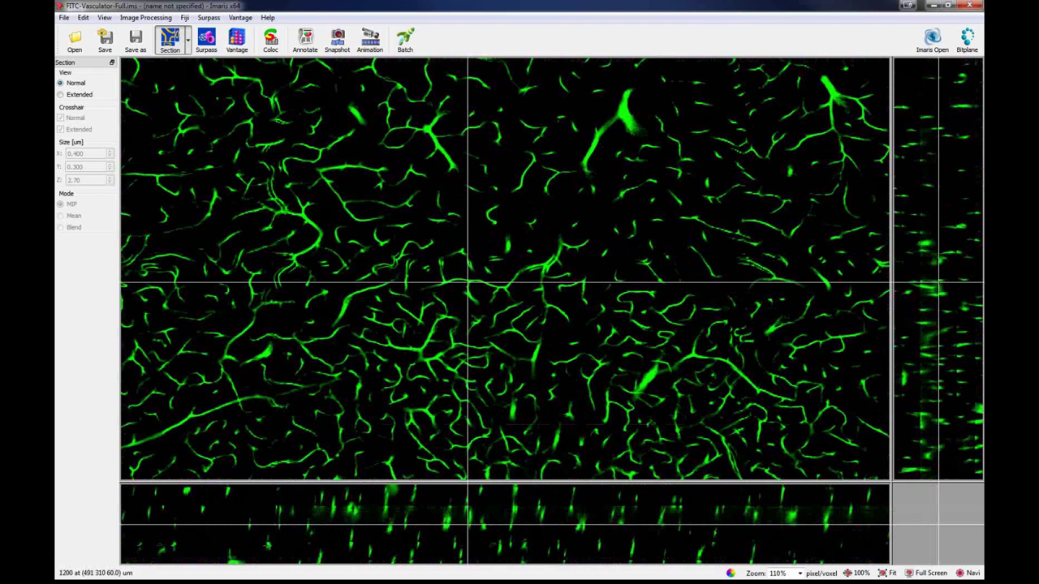
Inspect the vasculature from close-up vessels out to the whole brain cross-section at 14% zoom, including a slice at another depth
{"action": "left_click_drag", "start_coordinate": [463, 283], "coordinate": [500, 287]}
{"action": "scroll", "coordinate": [500, 287], "scroll_direction": "down", "scroll_amount": 2}
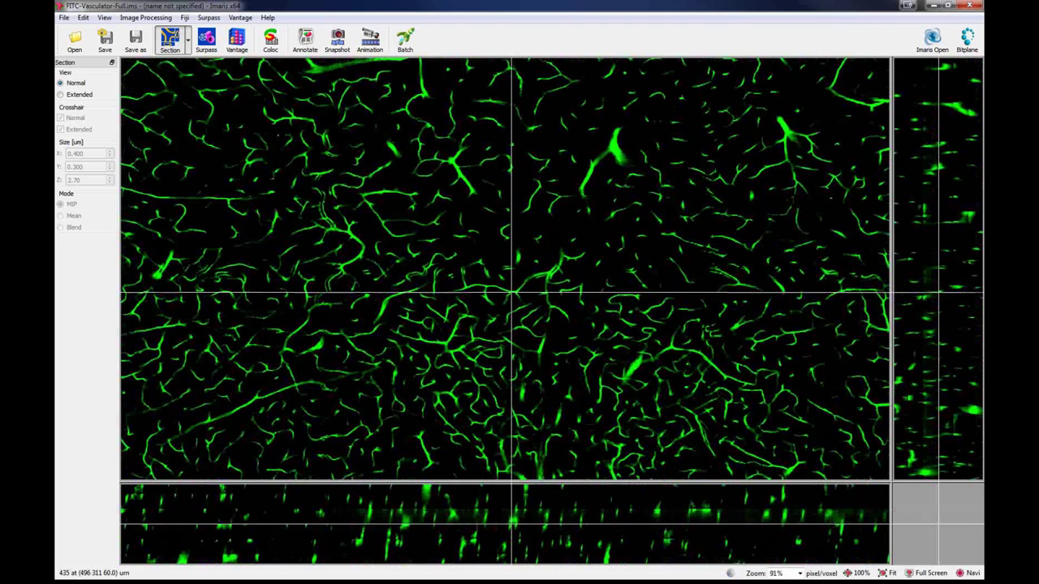
{"action": "scroll", "coordinate": [512, 290], "scroll_direction": "down", "scroll_amount": 1}
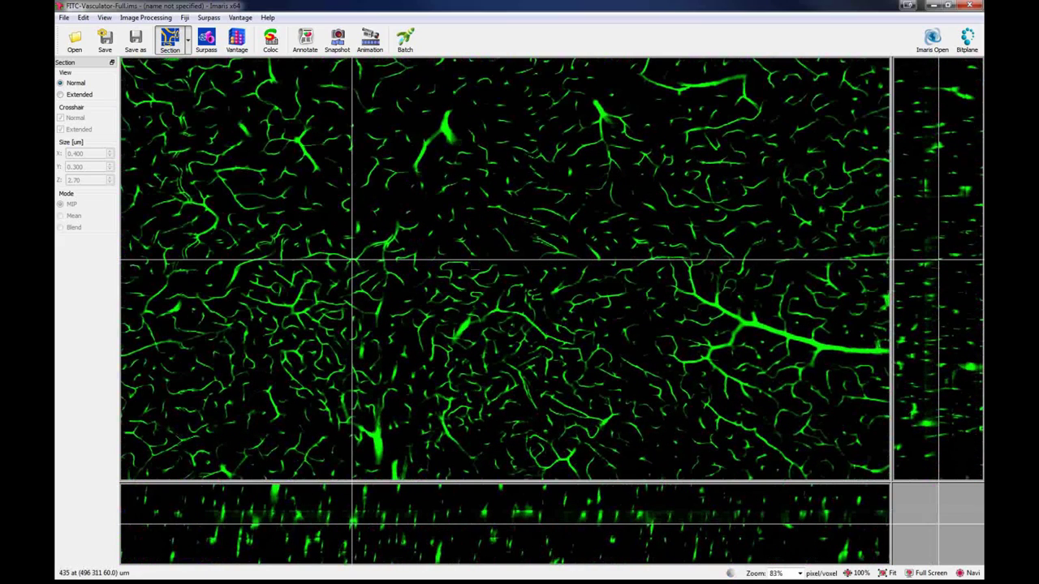
{"action": "left_click", "coordinate": [576, 286]}
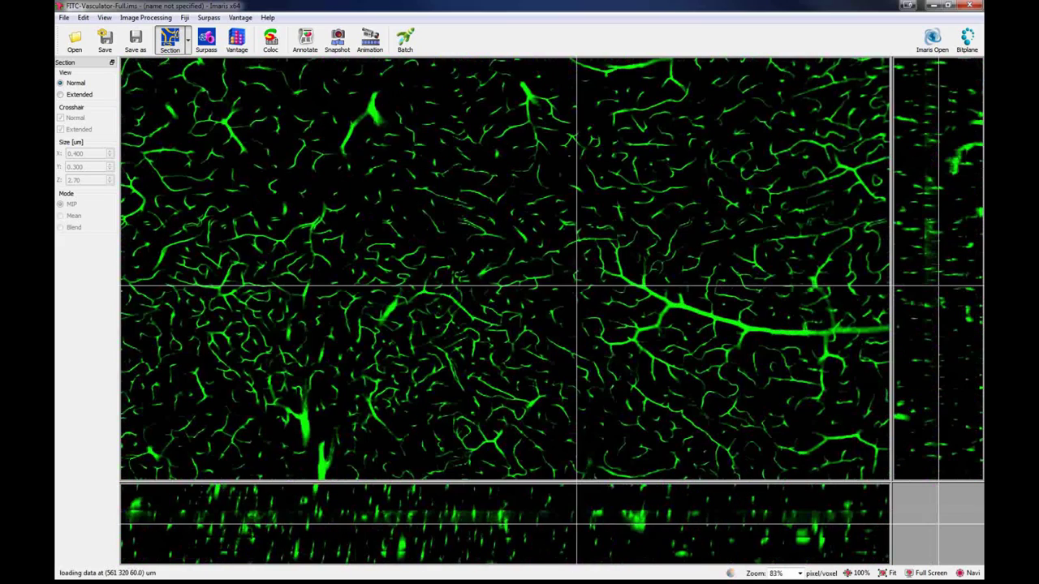
{"action": "scroll", "coordinate": [712, 322], "scroll_direction": "down", "scroll_amount": 3}
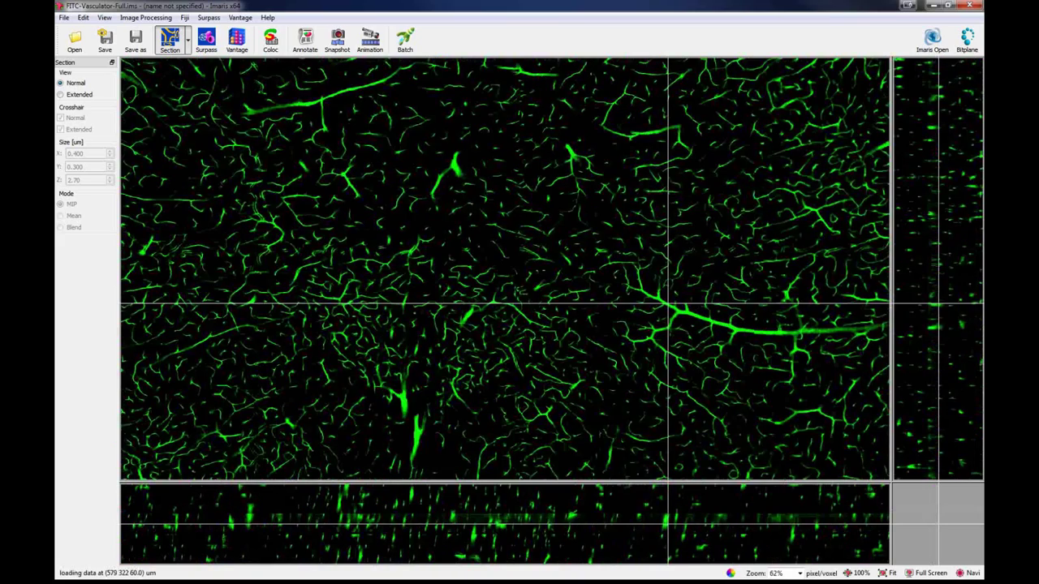
{"action": "scroll", "coordinate": [503, 267], "scroll_direction": "down", "scroll_amount": 2}
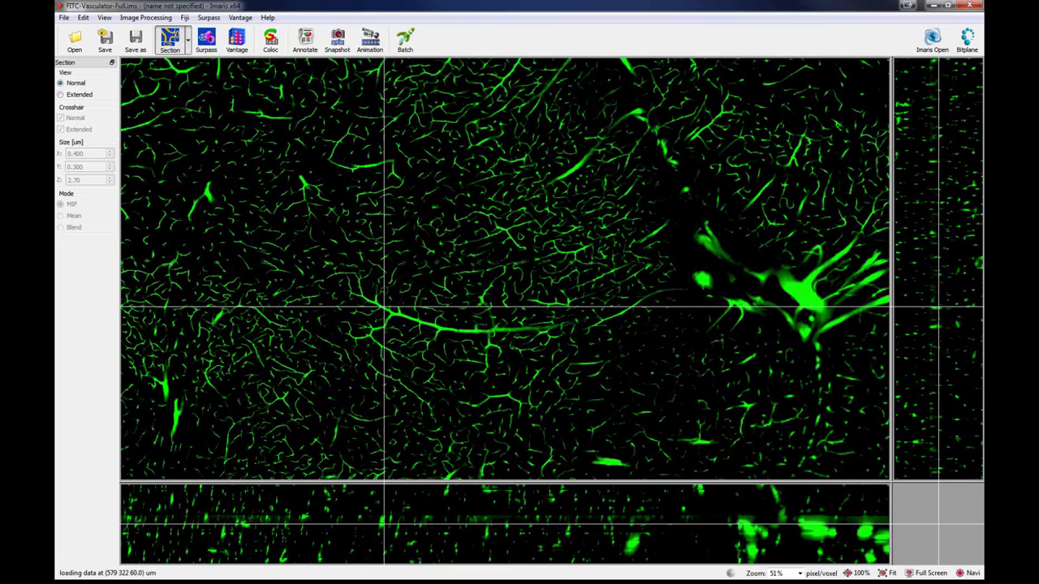
{"action": "scroll", "coordinate": [633, 292], "scroll_direction": "down", "scroll_amount": 2}
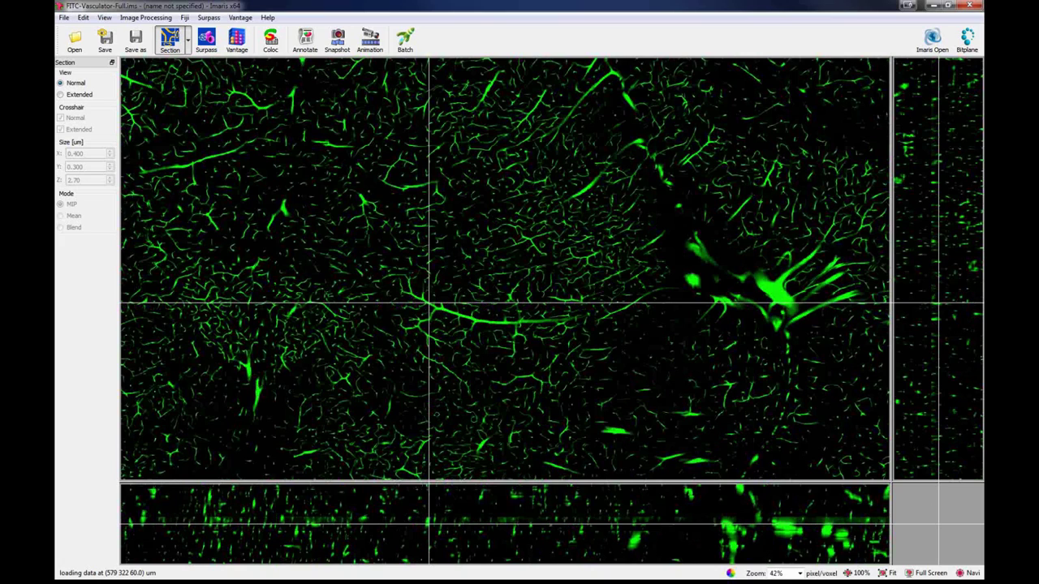
{"action": "scroll", "coordinate": [499, 290], "scroll_direction": "down", "scroll_amount": 3}
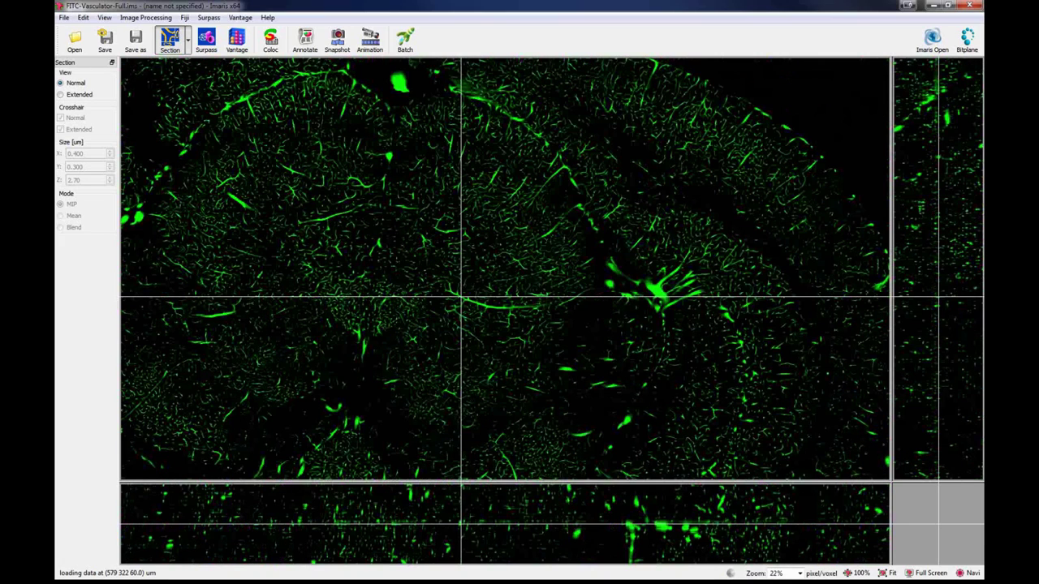
{"action": "scroll", "coordinate": [674, 195], "scroll_direction": "down", "scroll_amount": 2}
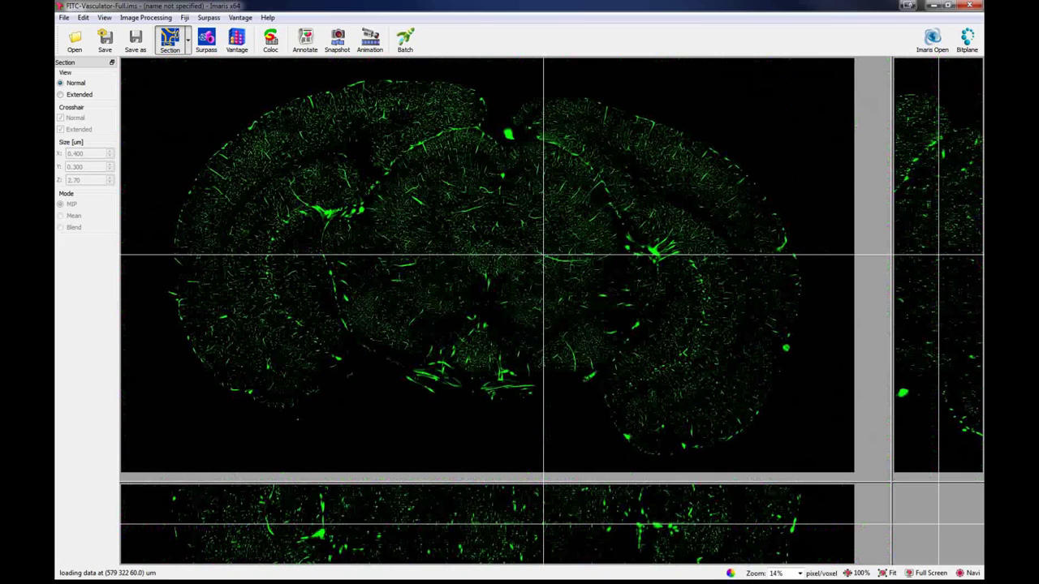
{"action": "left_click", "coordinate": [603, 532]}
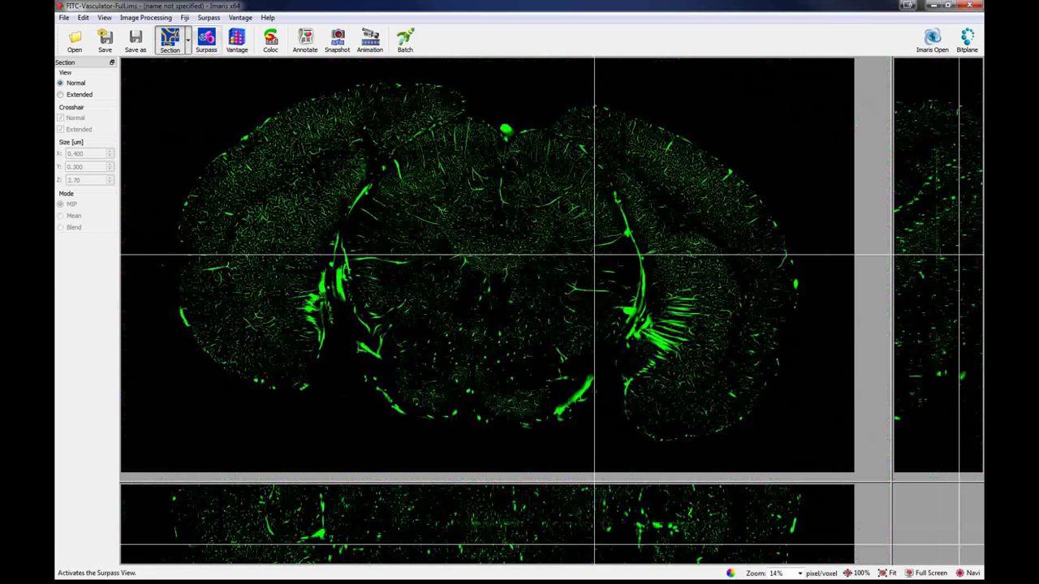
Switch to the Surpass view and examine the red vasculature volume of WT-S1-region1-10-8-14-resave.ims from different distances
{"action": "left_click", "coordinate": [206, 39]}
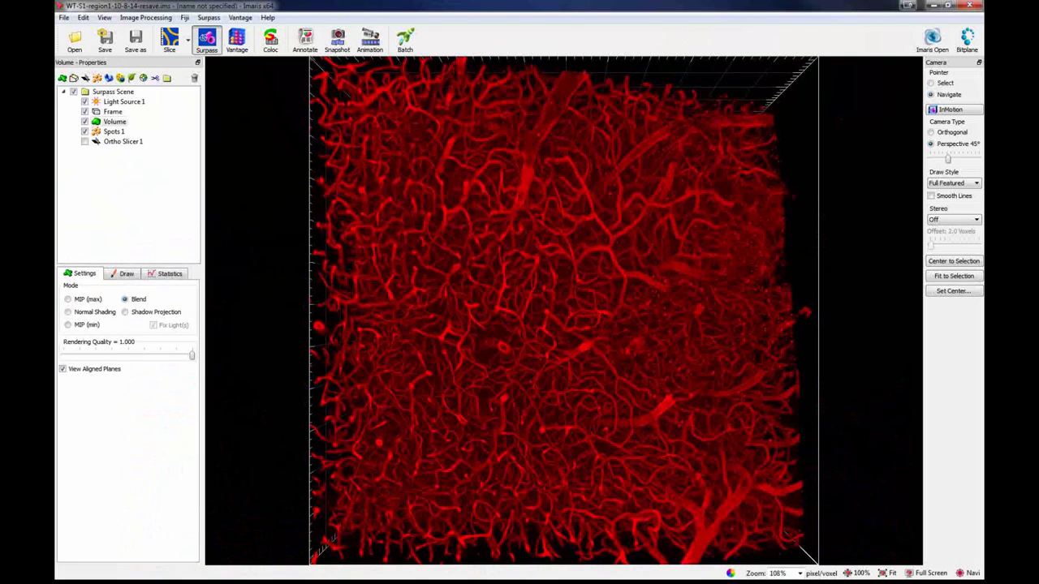
{"action": "scroll", "coordinate": [563, 311], "scroll_direction": "down", "scroll_amount": 2}
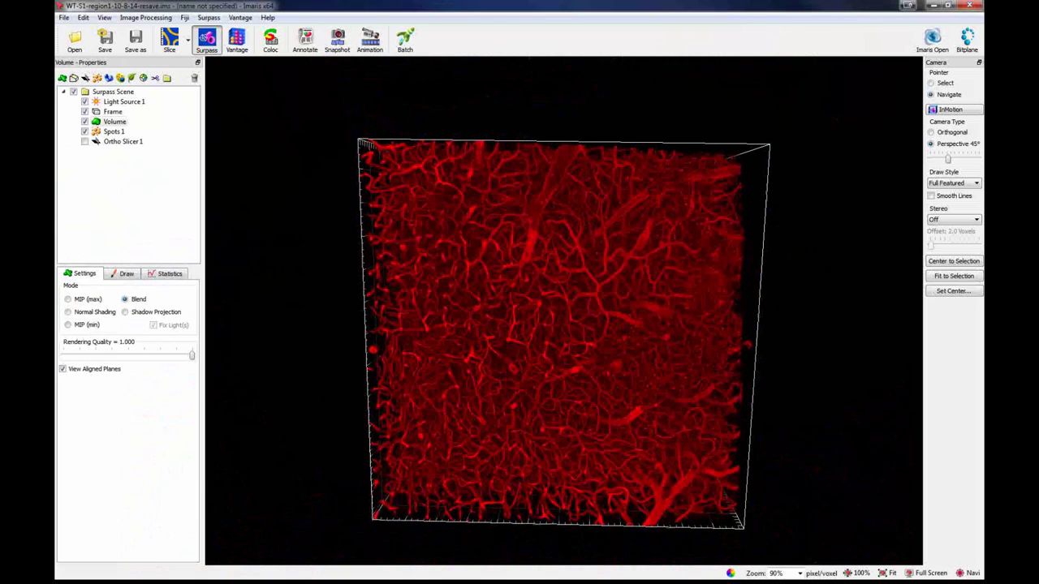
{"action": "scroll", "coordinate": [563, 311], "scroll_direction": "down", "scroll_amount": 3}
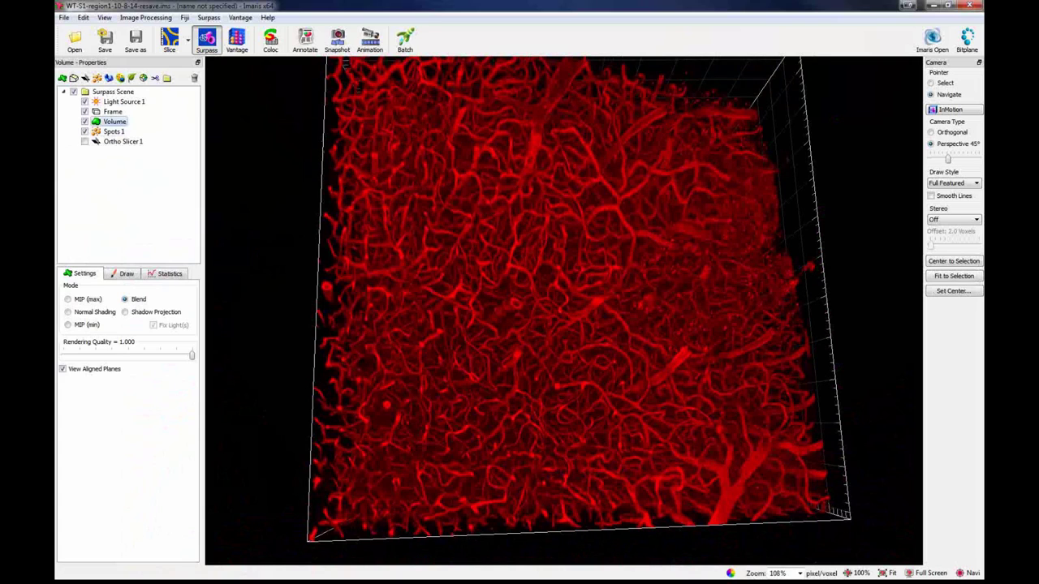
Hide the Volume to isolate Spots 1, set its sub volume rendering to Blend, and show the Volume again
{"action": "left_click", "coordinate": [84, 121]}
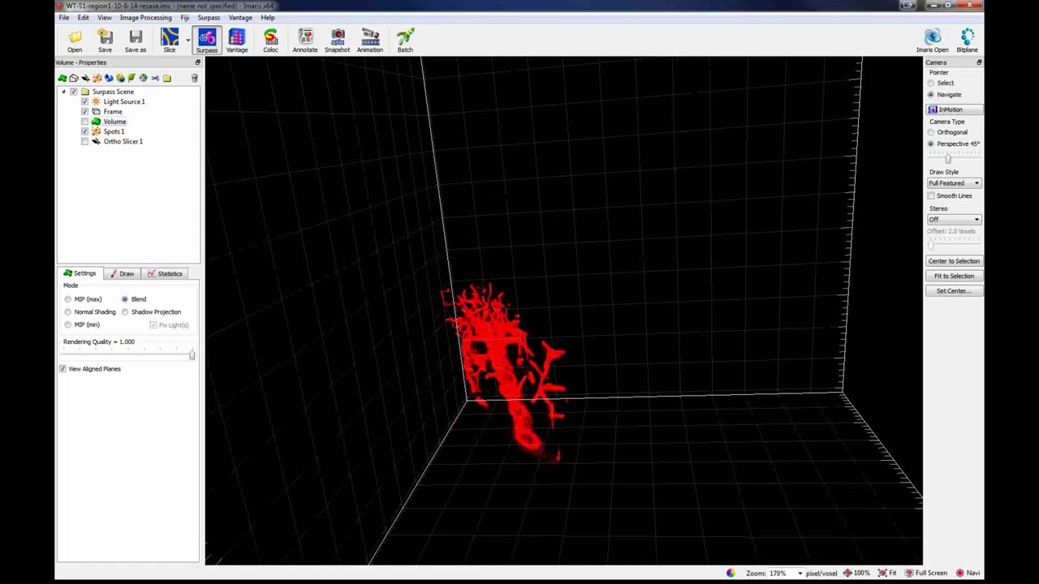
{"action": "left_click", "coordinate": [114, 131]}
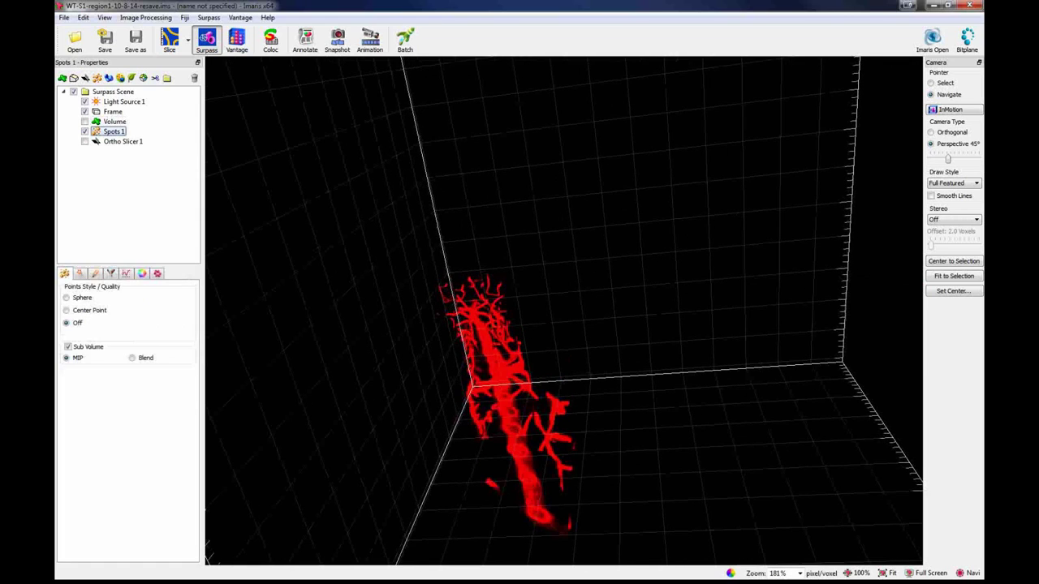
{"action": "left_click", "coordinate": [131, 358]}
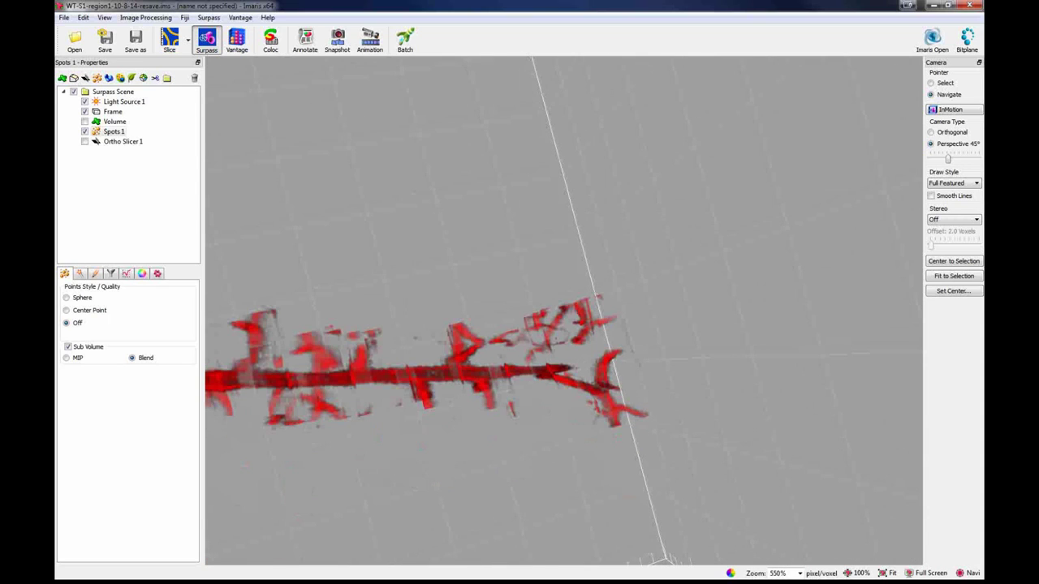
{"action": "left_click", "coordinate": [85, 121]}
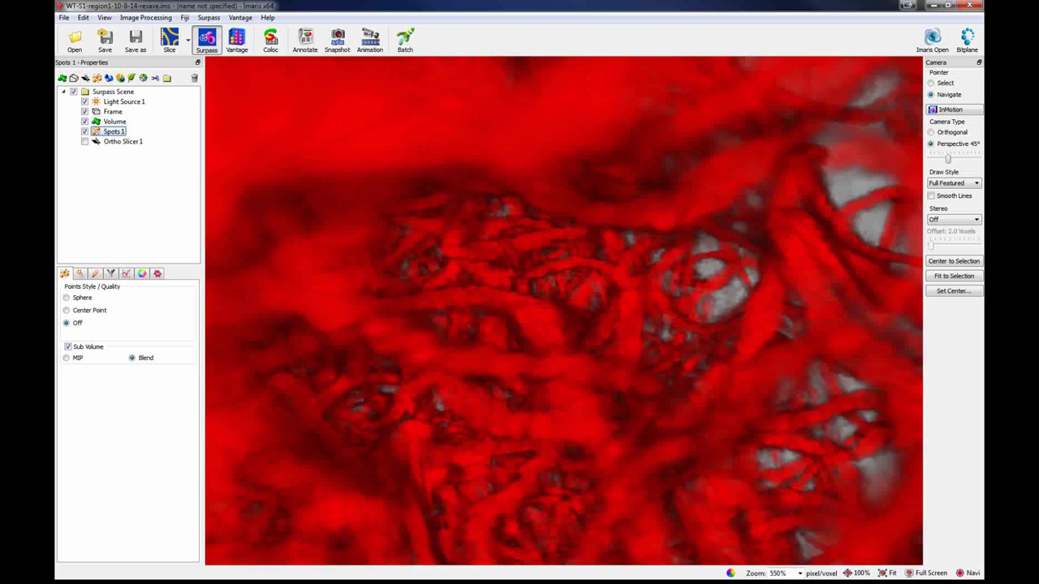
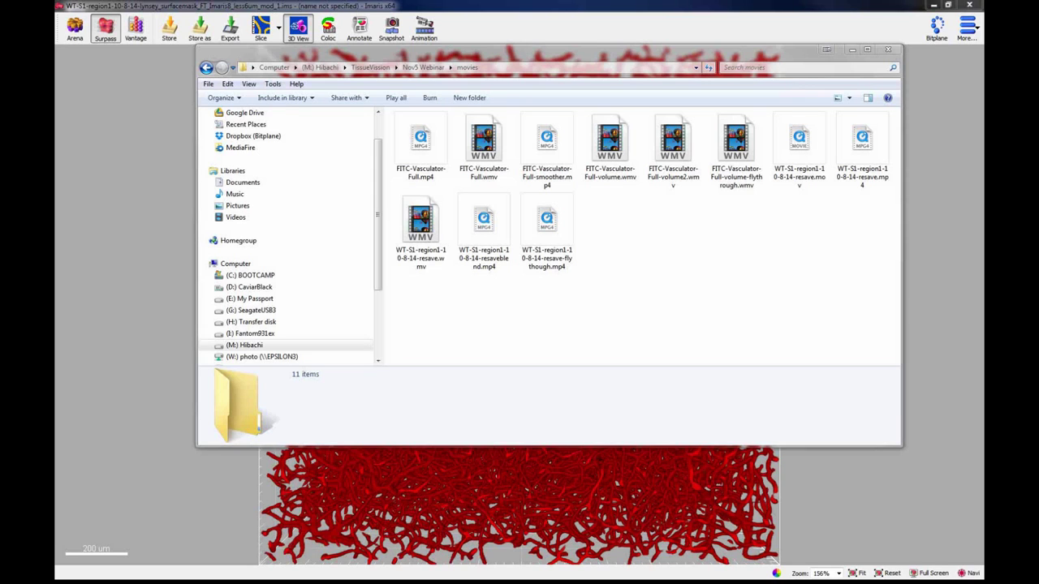
Select the FITC-Vasculator-Full.mp4 movie in the Nov5 Webinar movies folder
{"action": "left_click", "coordinate": [421, 146]}
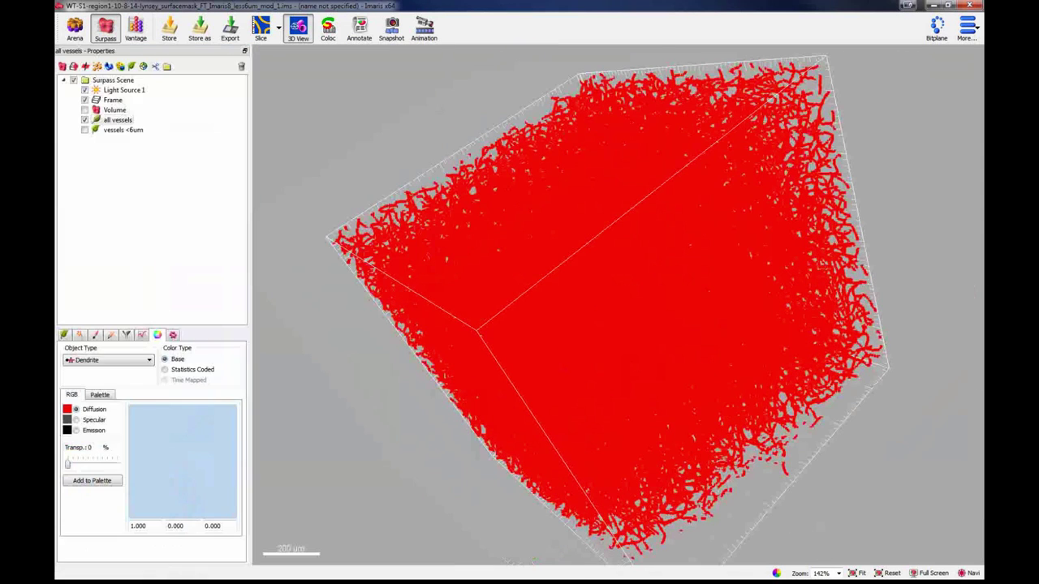
Change the color type of the all vessels filament object to Statistics Coded
{"action": "left_click", "coordinate": [165, 369]}
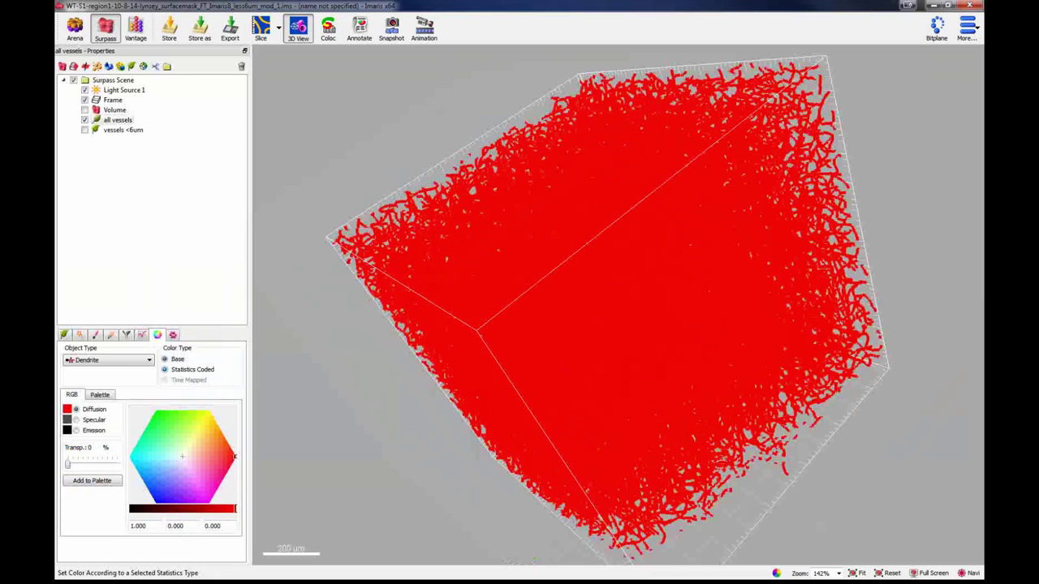